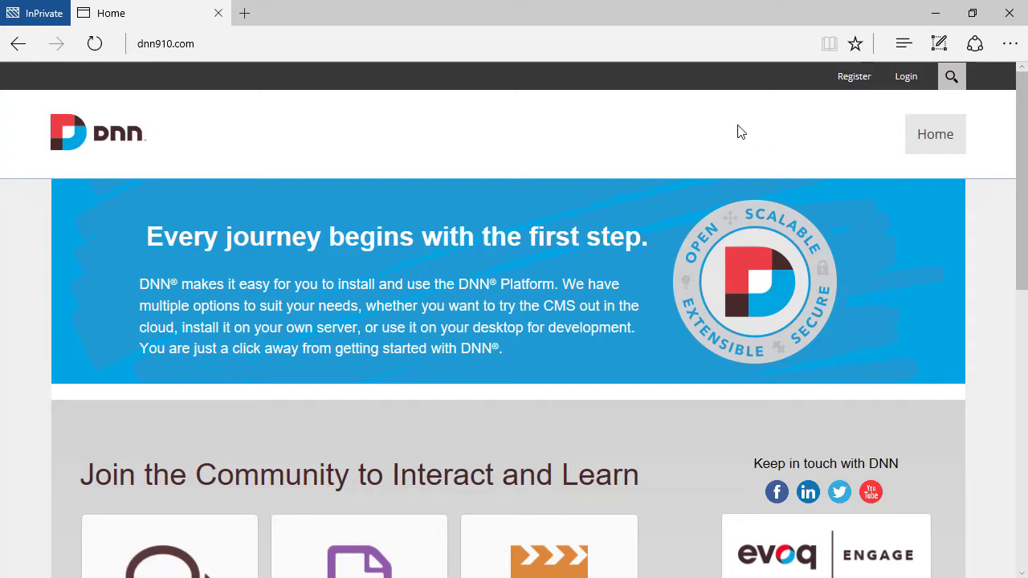
Open the site's Register form to view the default sign-up fields.
click(861, 78)
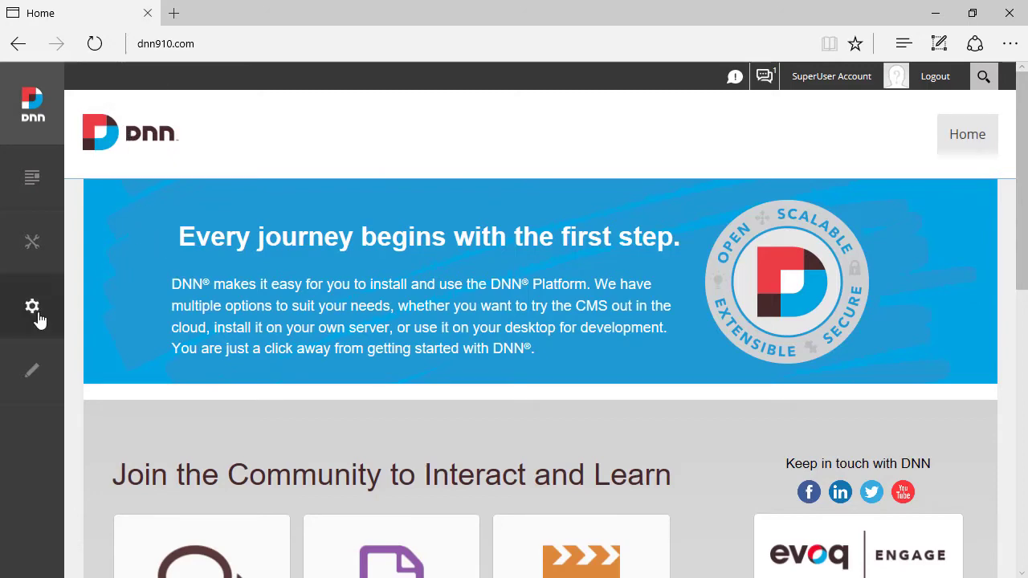
Go to Security > Member Accounts > Registration Settings and scroll down to the username options.
mouse_move(34, 311)
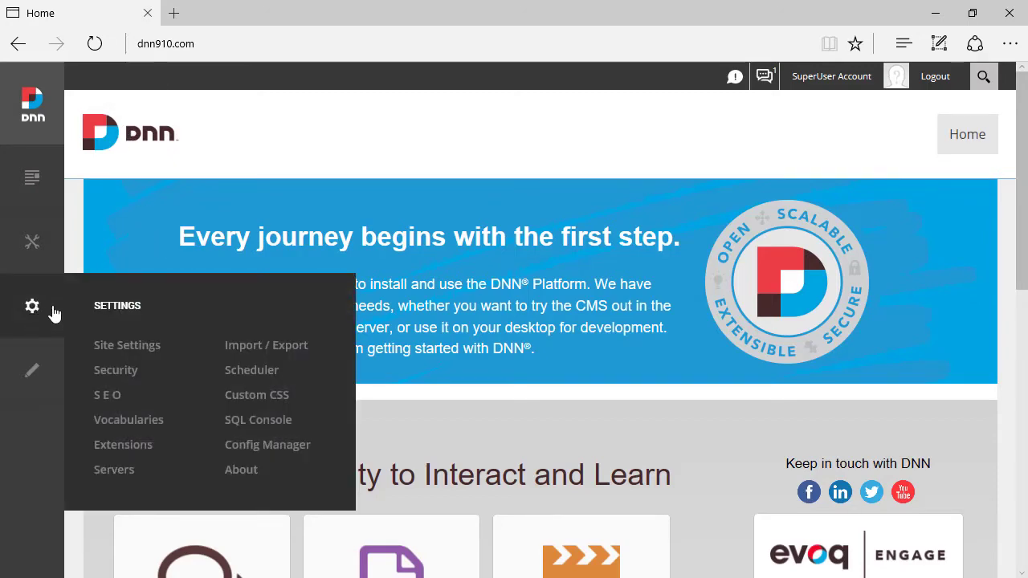
click(109, 371)
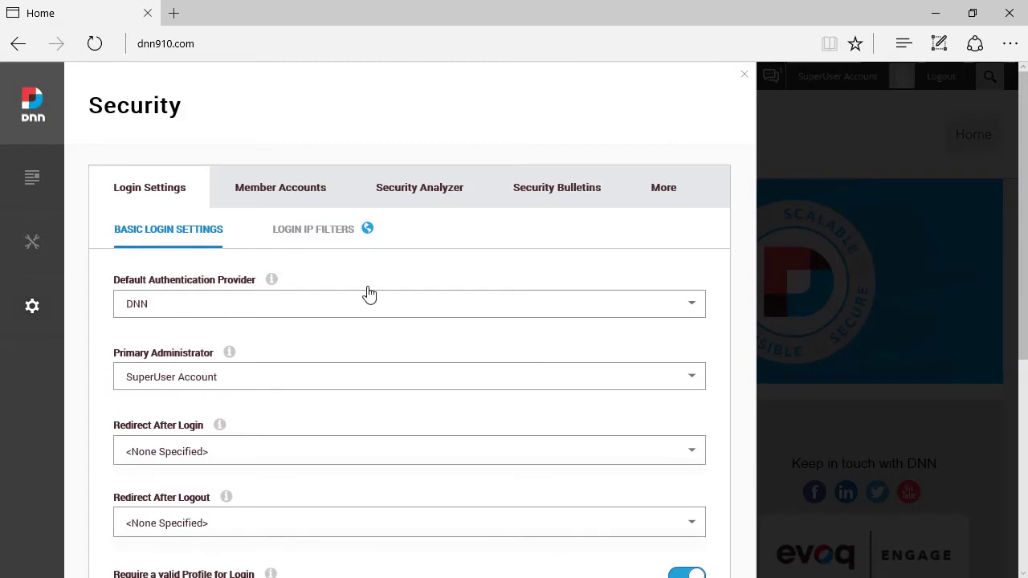
click(300, 197)
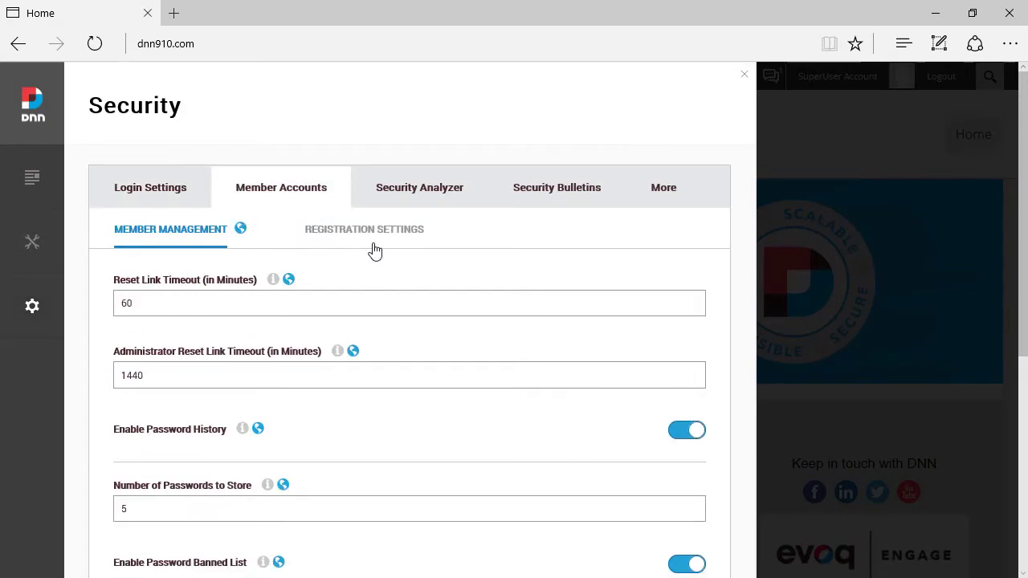
click(374, 231)
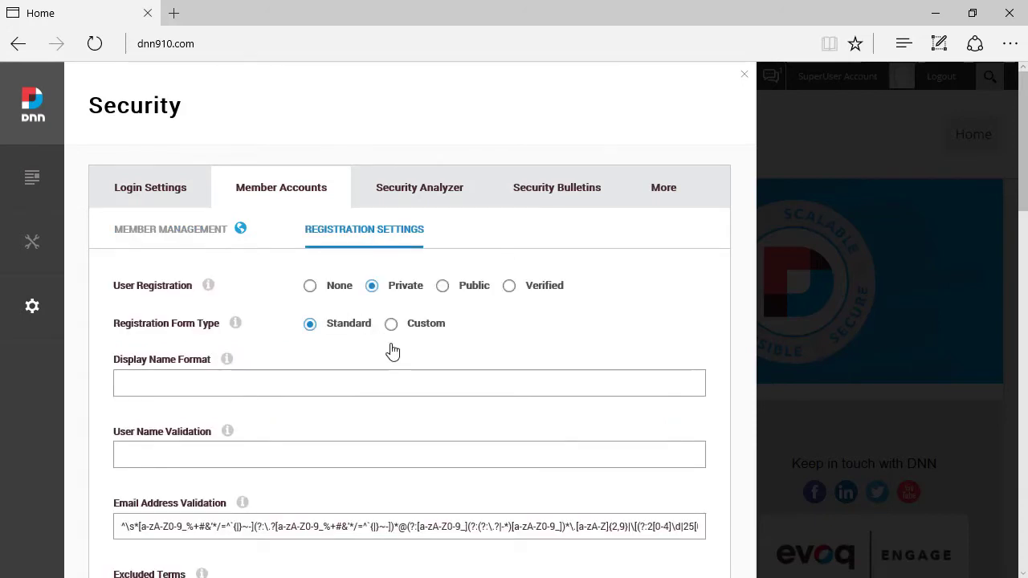
scroll(391, 355, down, 5)
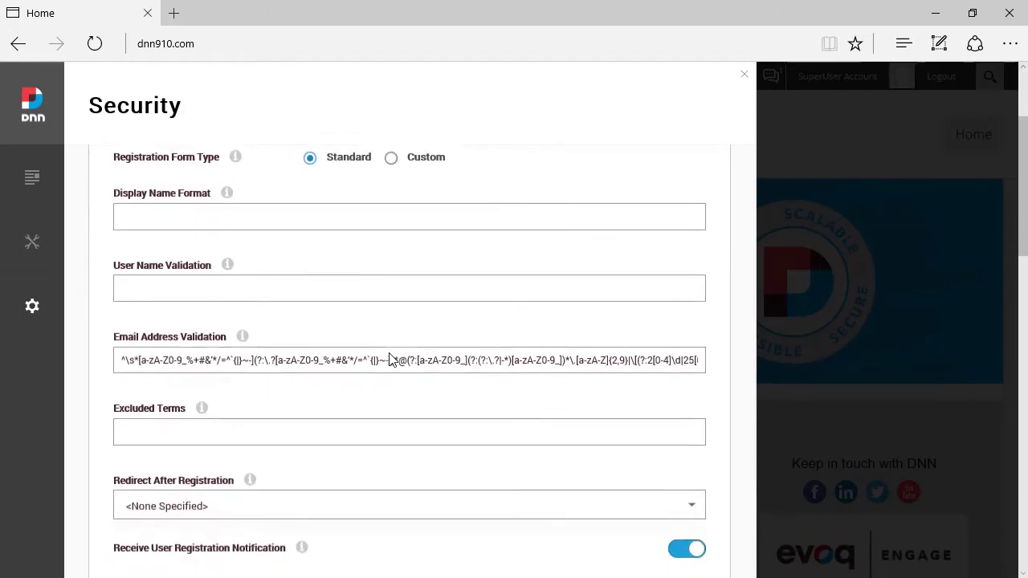
scroll(391, 360, down, 1)
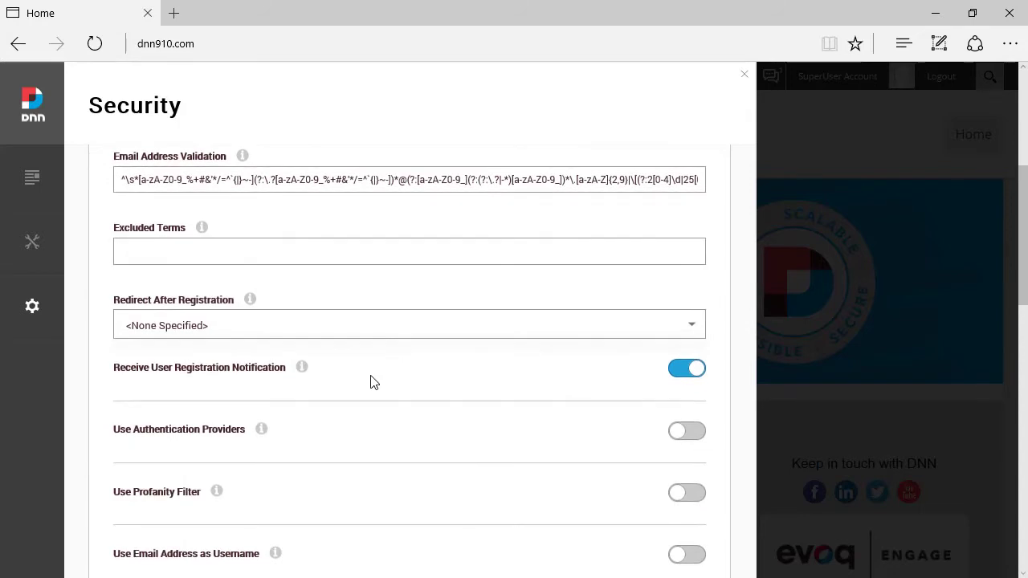
scroll(371, 382, down, 1)
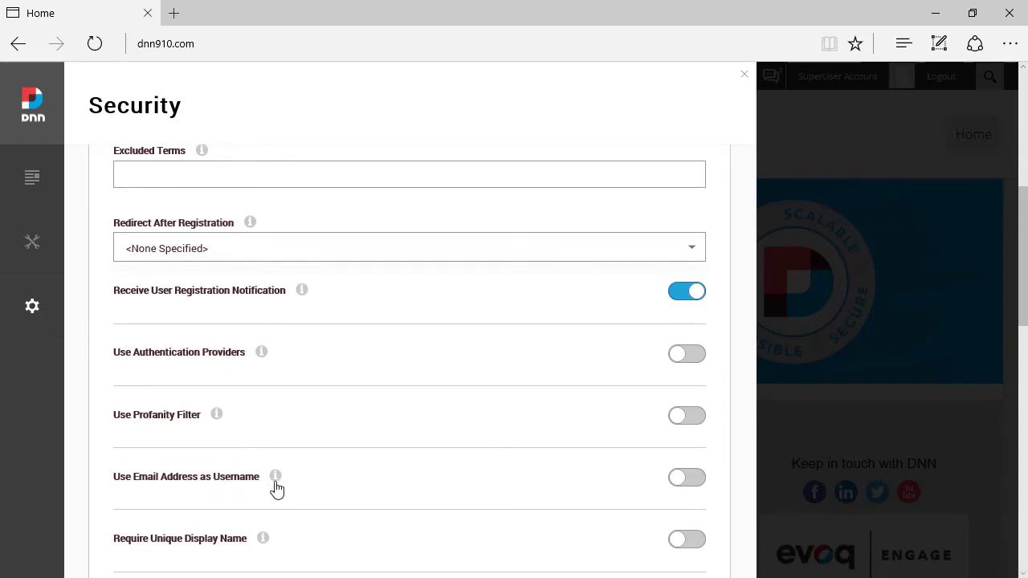
Enable Use Email Address as Username, save, then reload the public site and open Register.
click(686, 485)
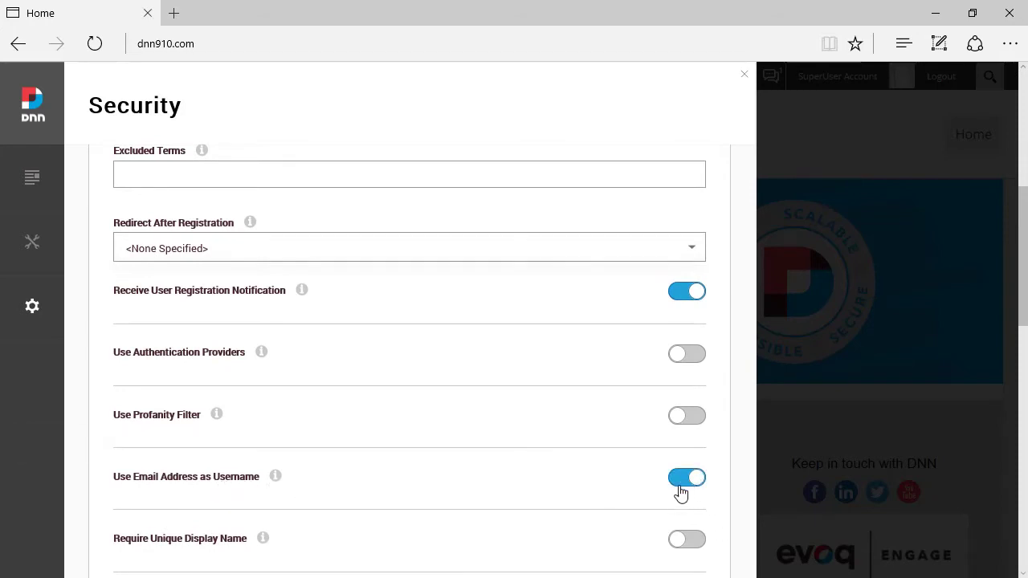
scroll(553, 473, down, 14)
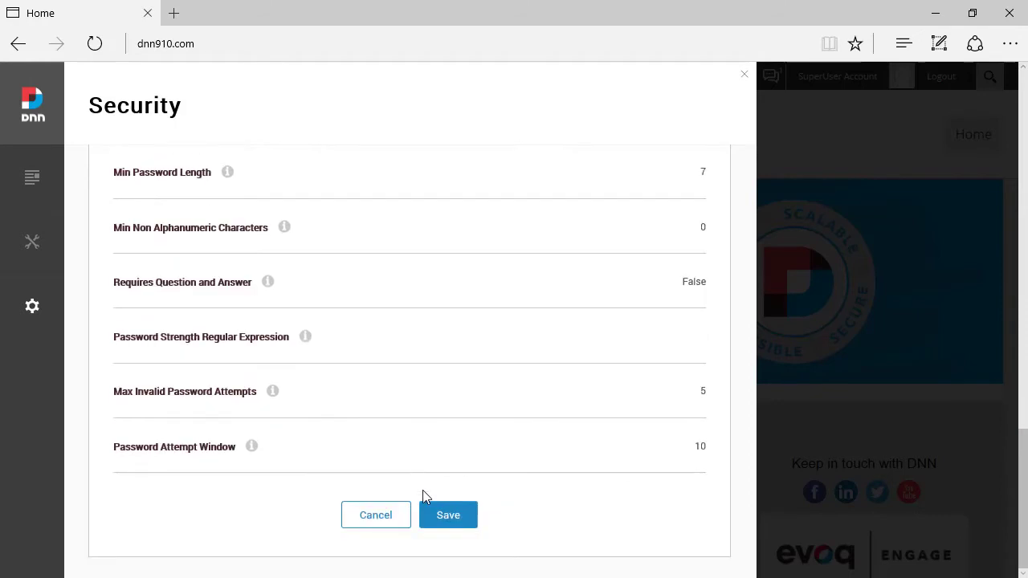
click(442, 515)
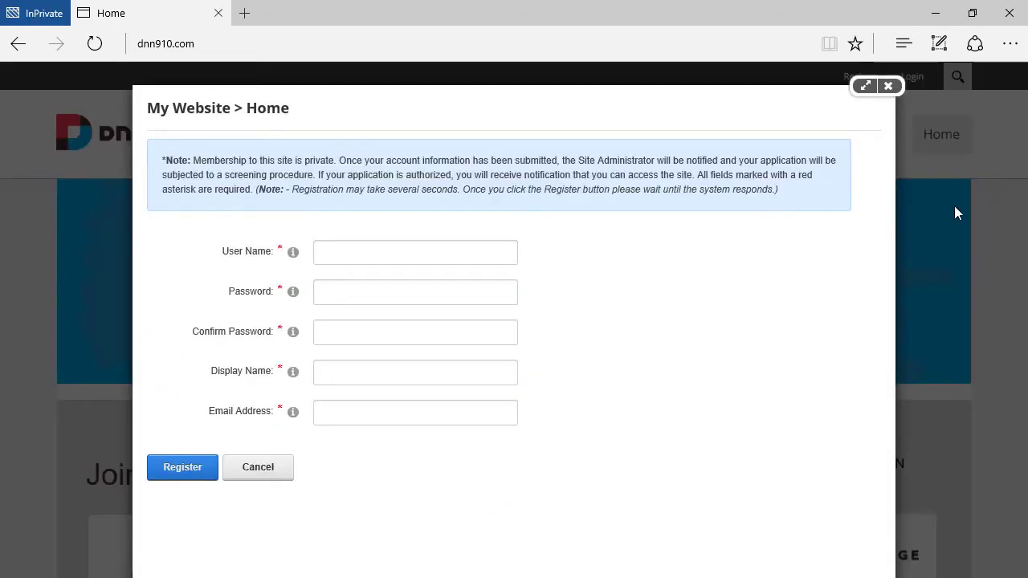
key(F5)
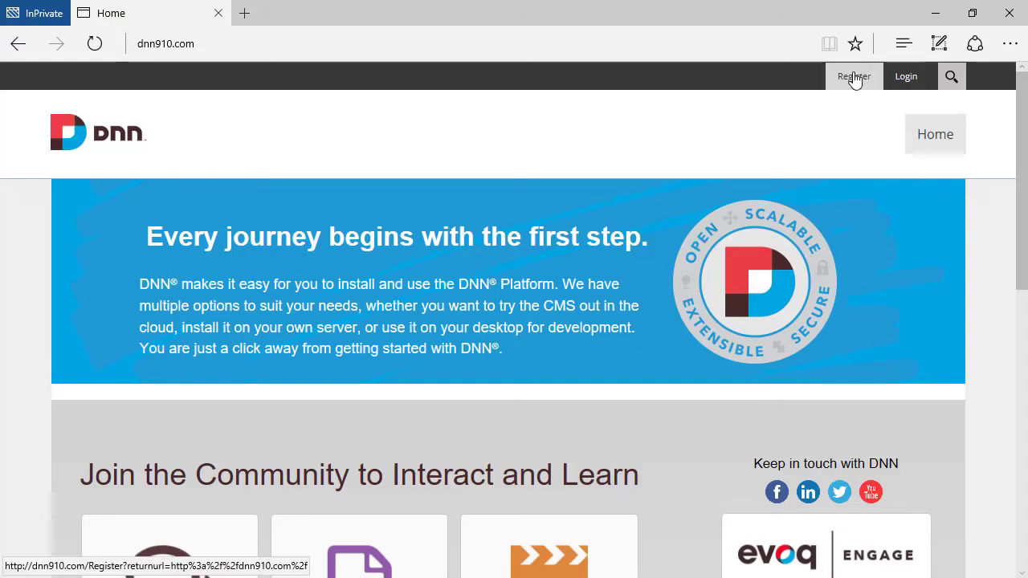
click(854, 78)
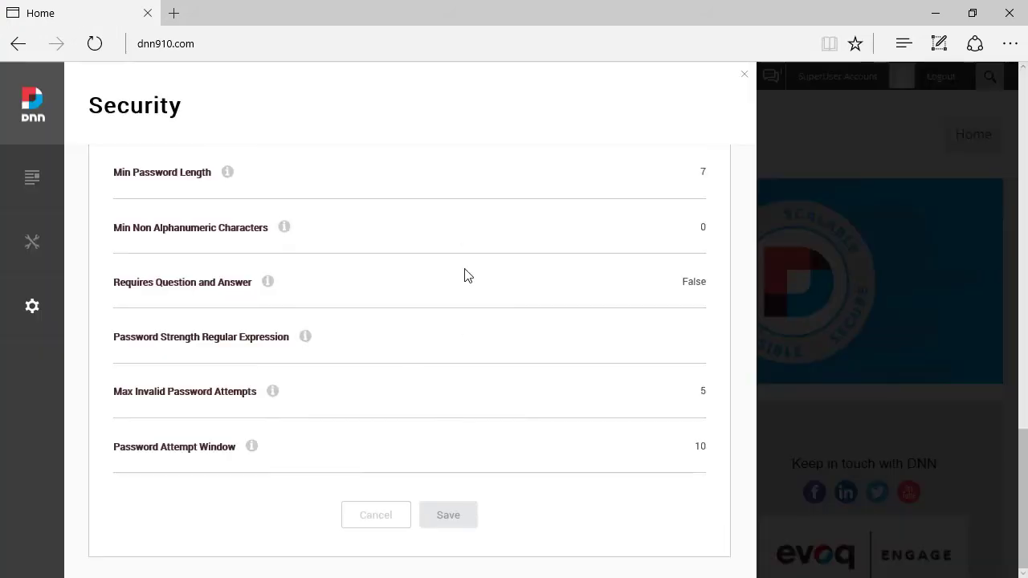
Paste [FIRSTNAME] [LASTNAME] into the Display Name Format field.
scroll(466, 281, up, 5)
scroll(468, 293, up, 10)
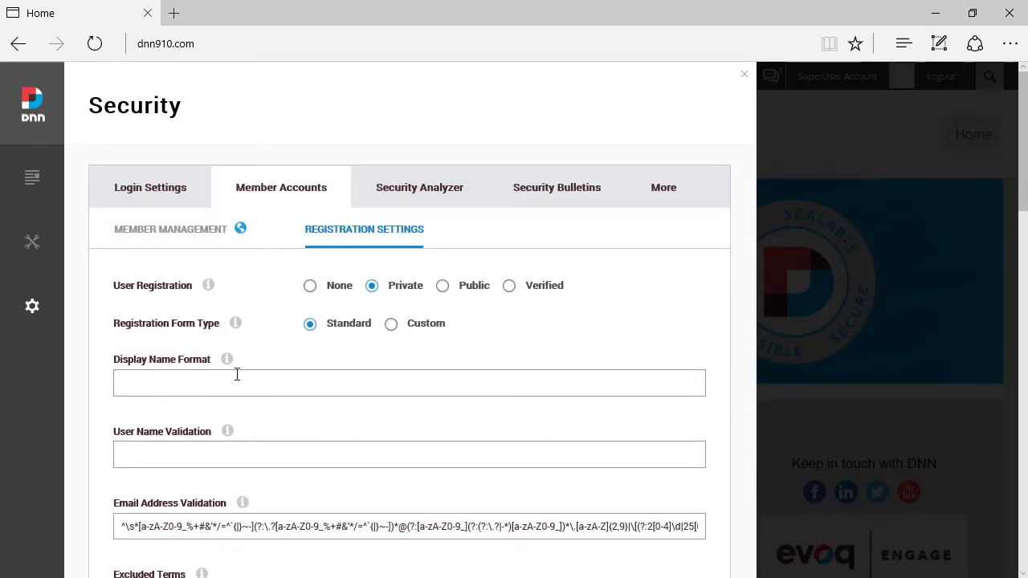
mouse_move(227, 363)
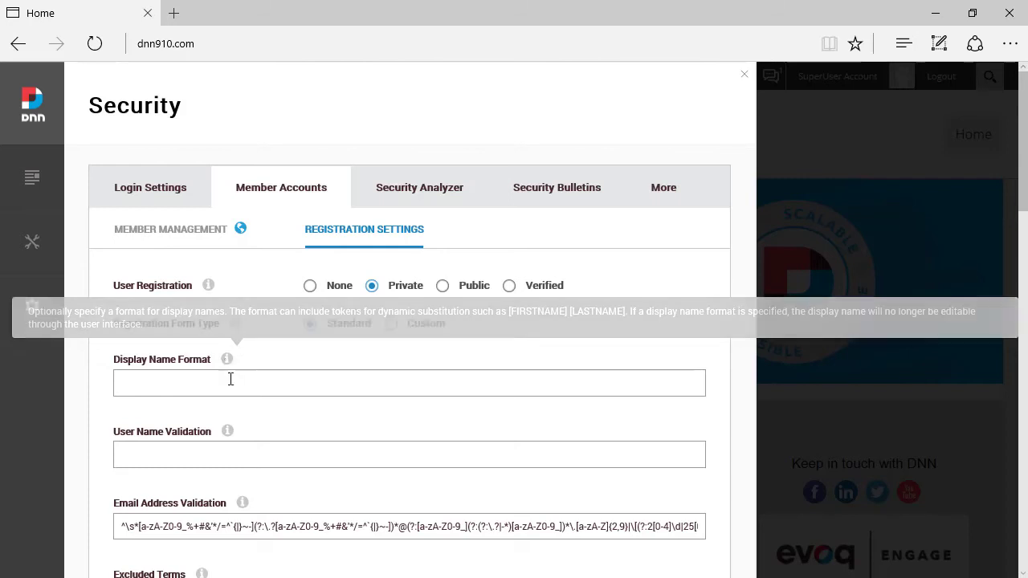
click(228, 379)
text([FIRSTNAME] [LASTNAME])
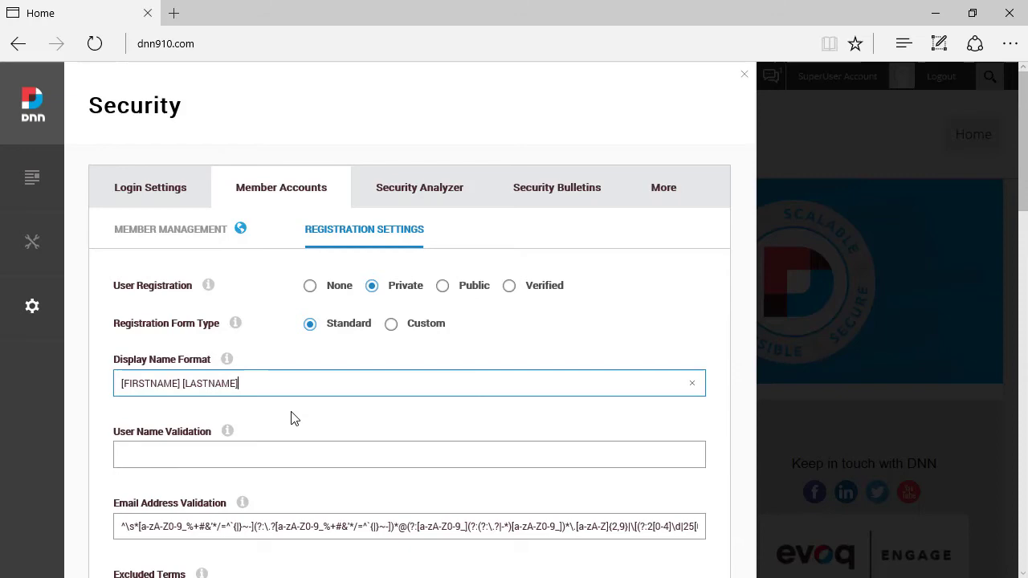
Save the registration settings and close the outdated sign-up form in the private window.
scroll(295, 419, down, 15)
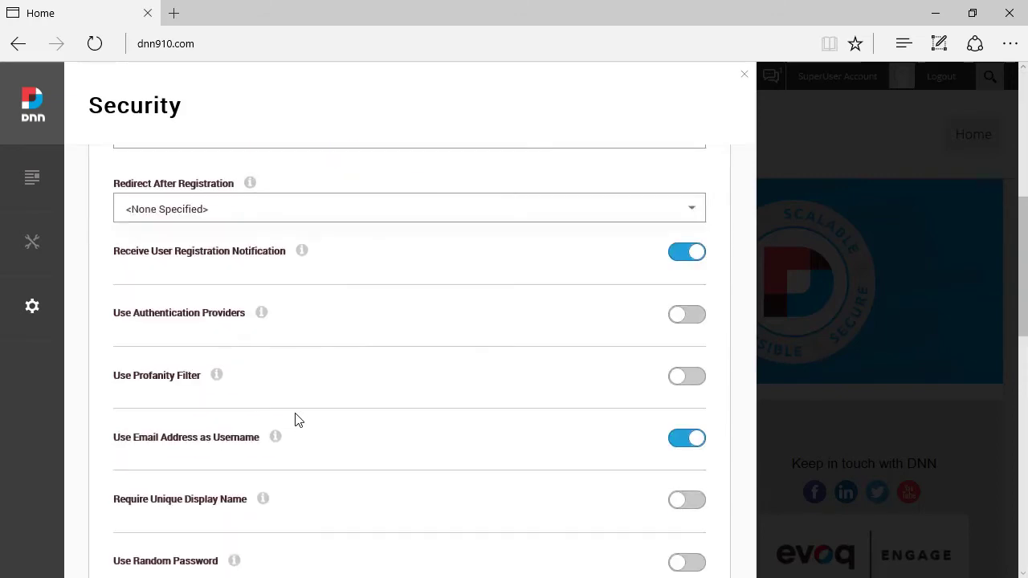
click(448, 515)
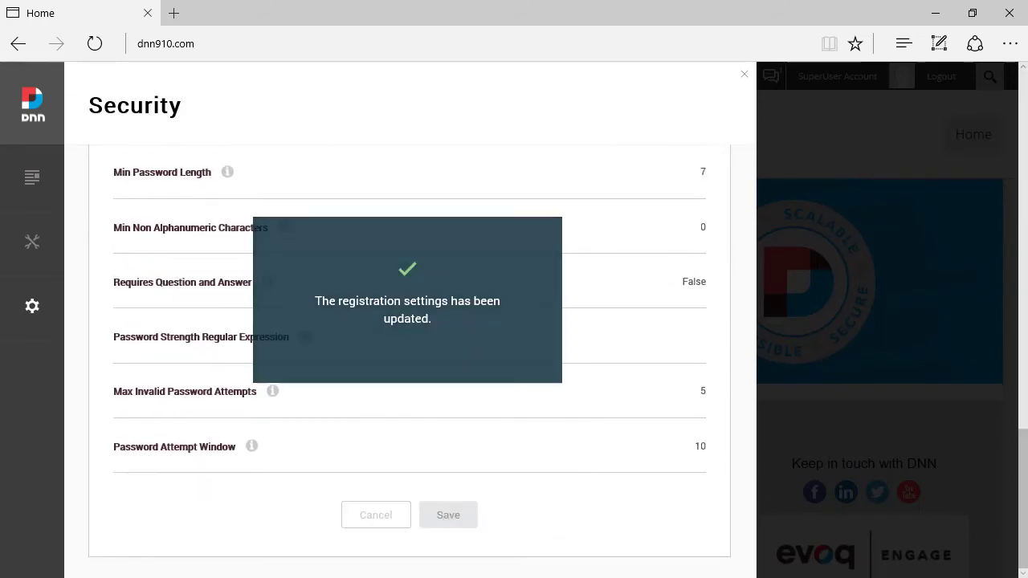
key(alt+Tab)
click(888, 87)
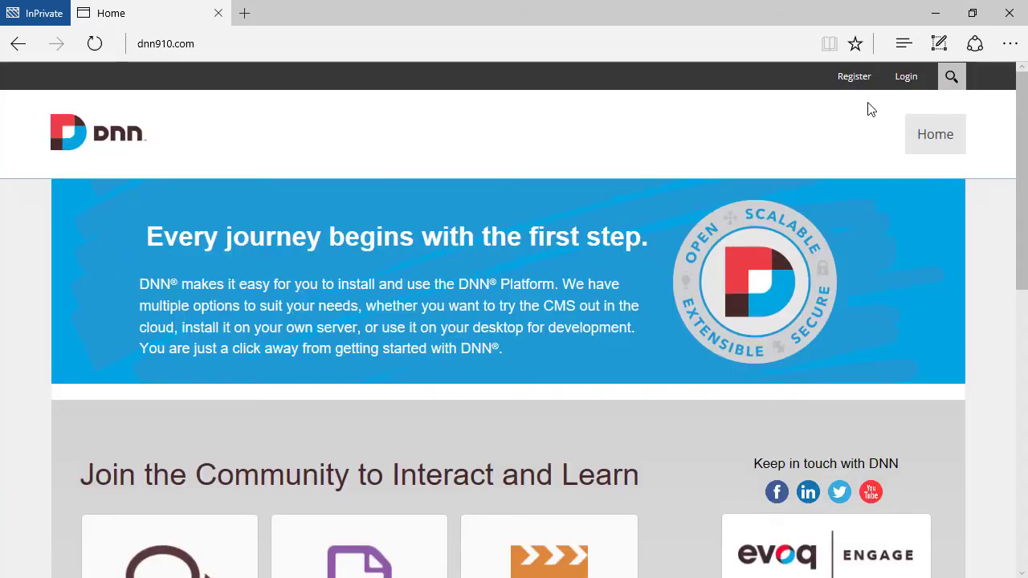
Open the Register form in the private window to review the updated fields.
click(858, 77)
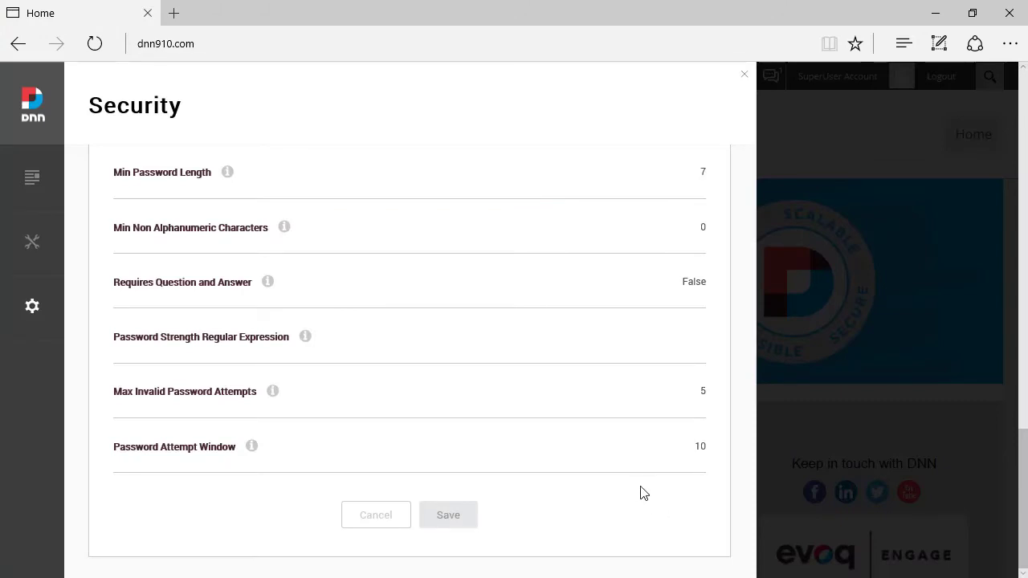
Save Registration Settings again, reload the InPrivate home page, and open the Register form.
scroll(642, 493, up, 9)
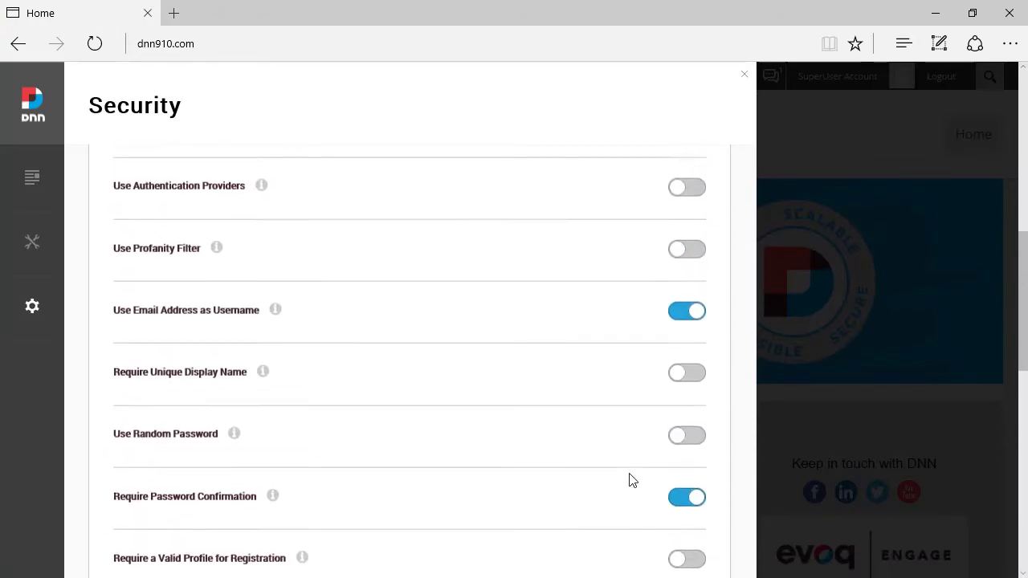
scroll(633, 480, down, 1)
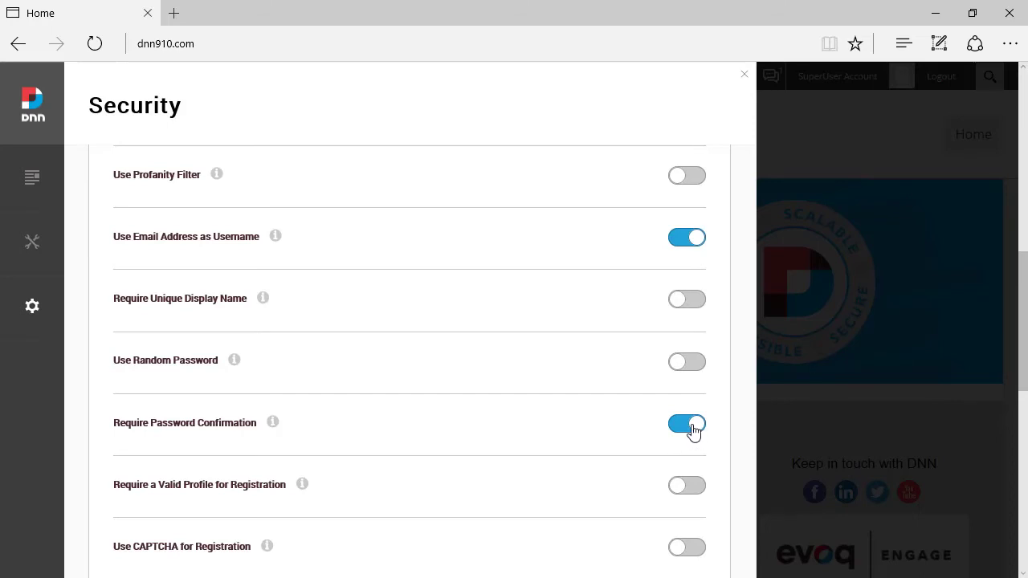
scroll(694, 432, down, 10)
click(464, 514)
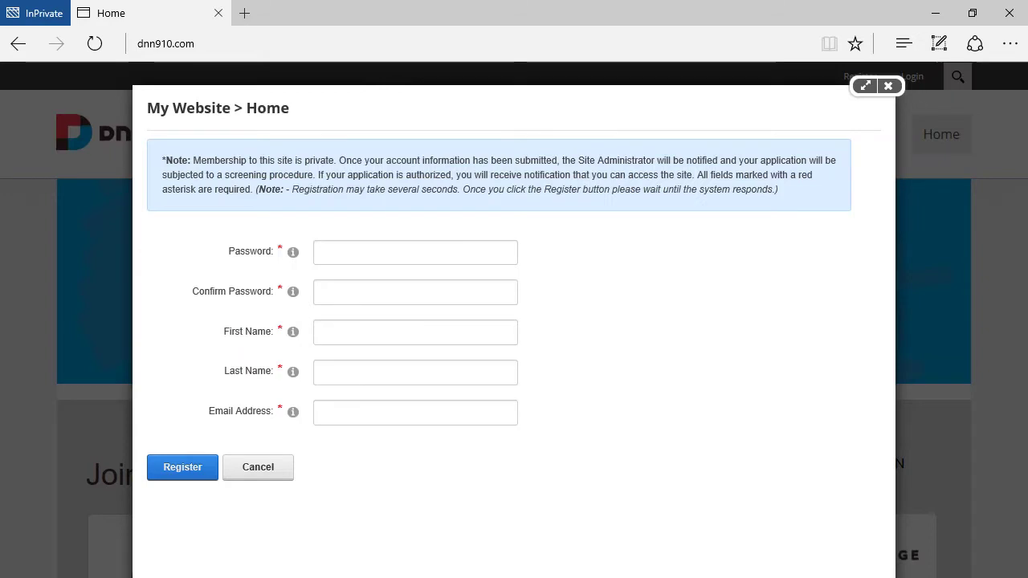
key(F5)
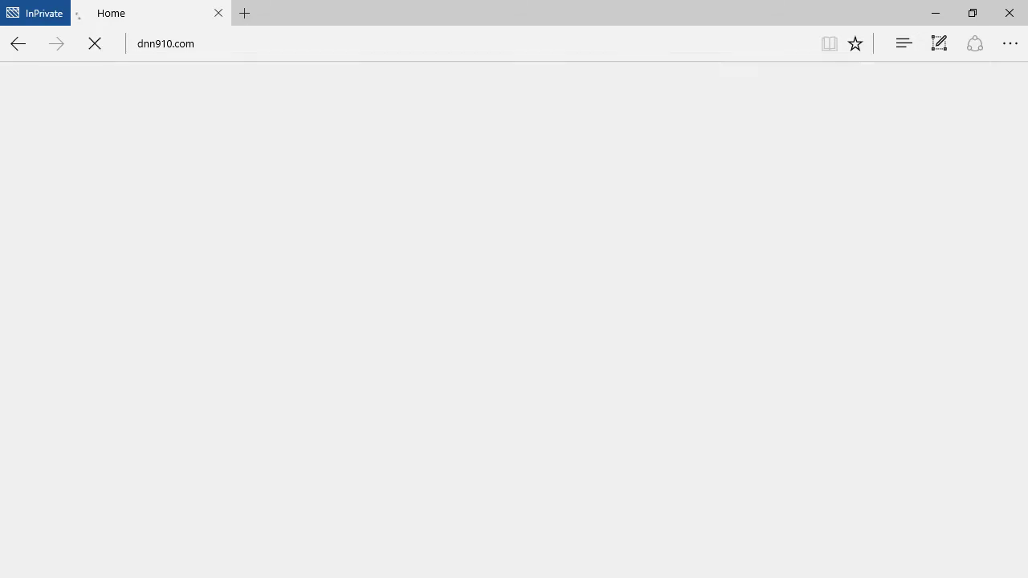
click(854, 76)
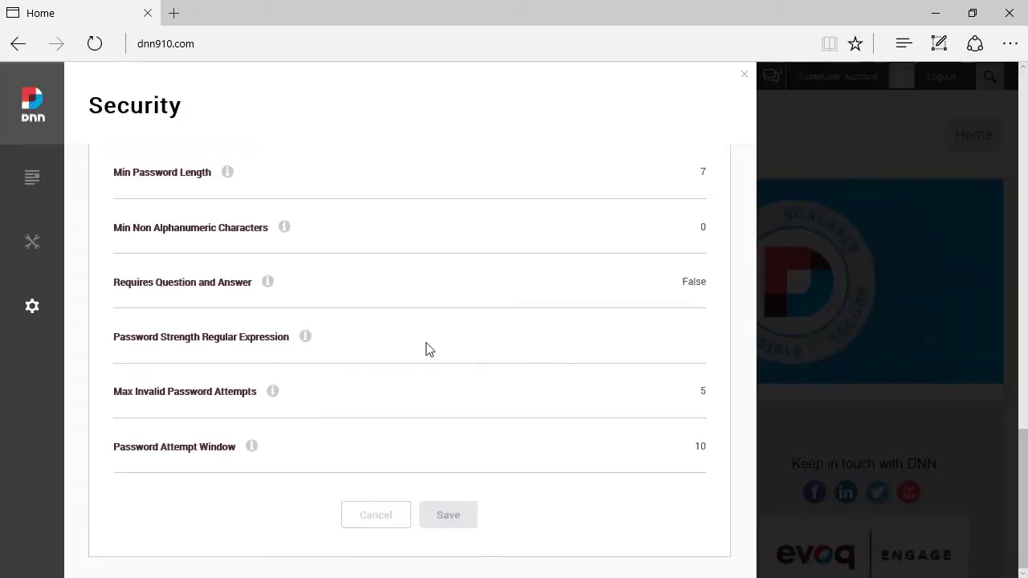
Switch Registration Form Type to Custom and delete the existing Registration Fields tags.
scroll(377, 285, up, 15)
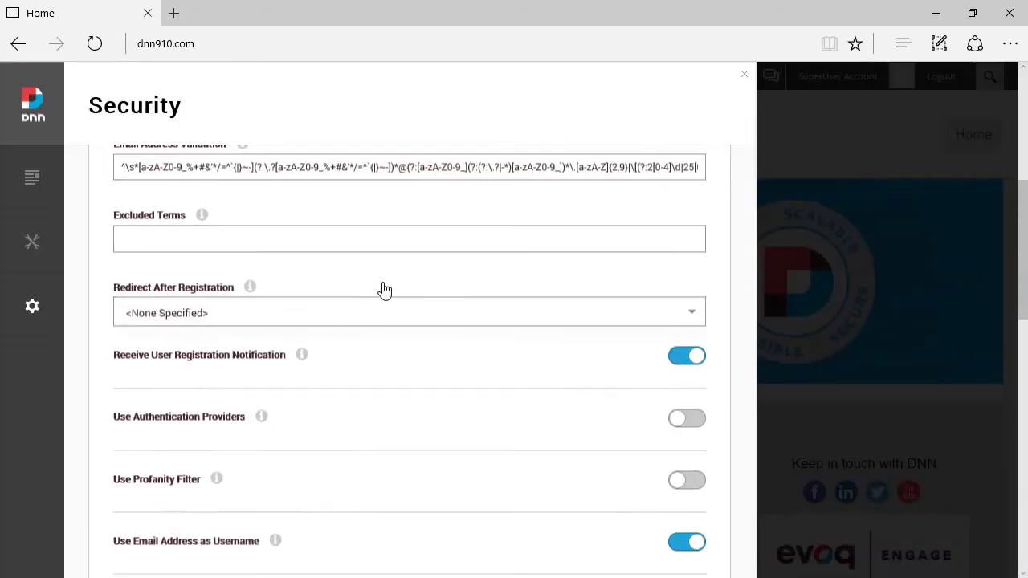
scroll(380, 297, up, 2)
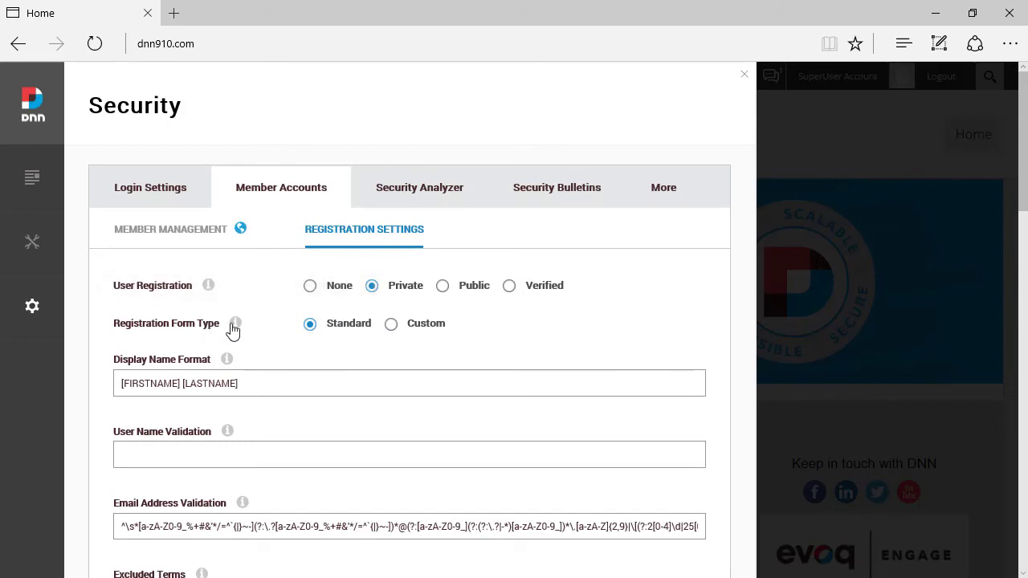
click(391, 325)
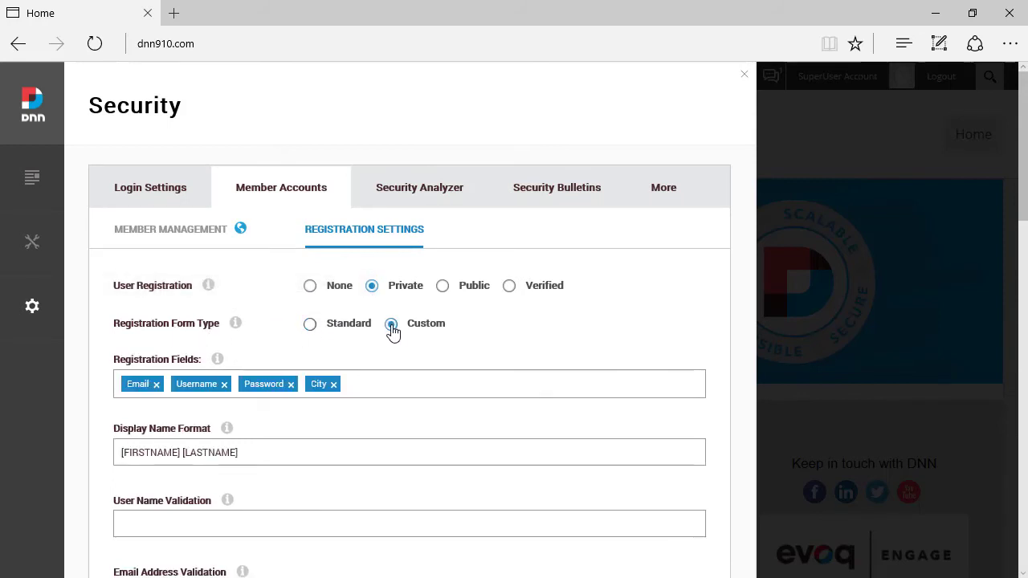
click(359, 387)
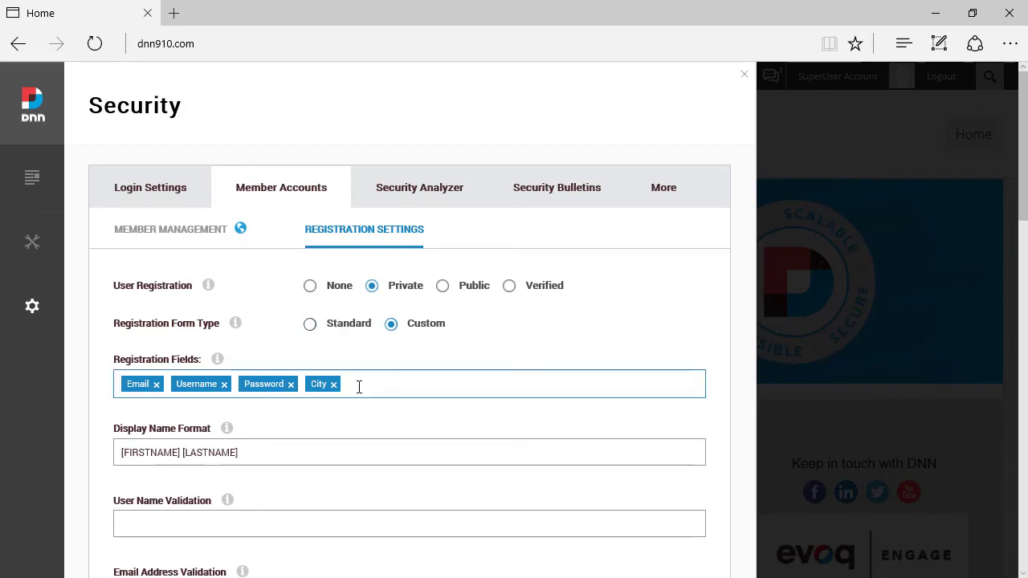
key(BackSpace)
key(BackSpace)
key(BackSpace)
key(BackSpace)
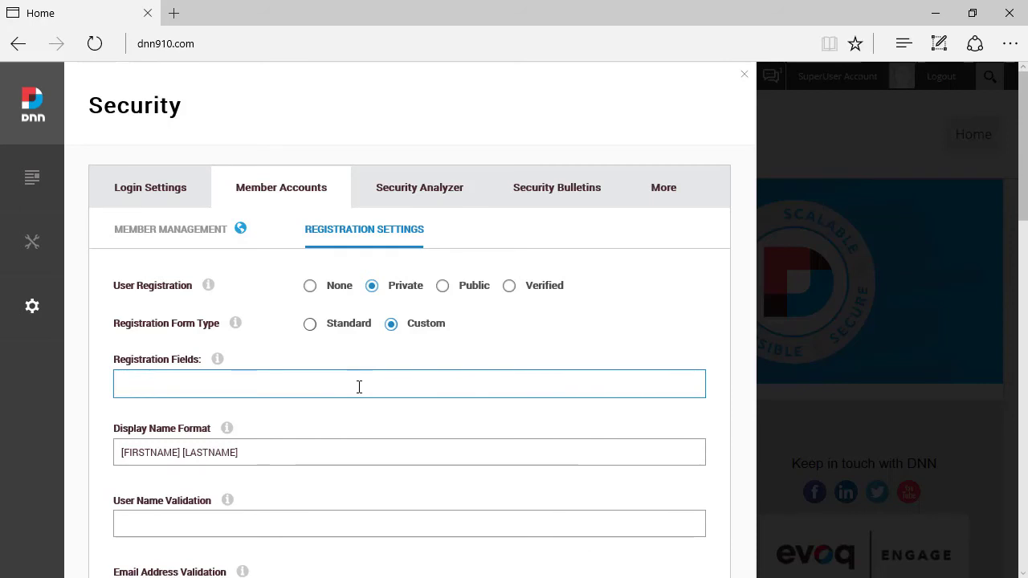
Add Email, FirstName, LastName and Password as registration fields in that order, and save.
key(Down)
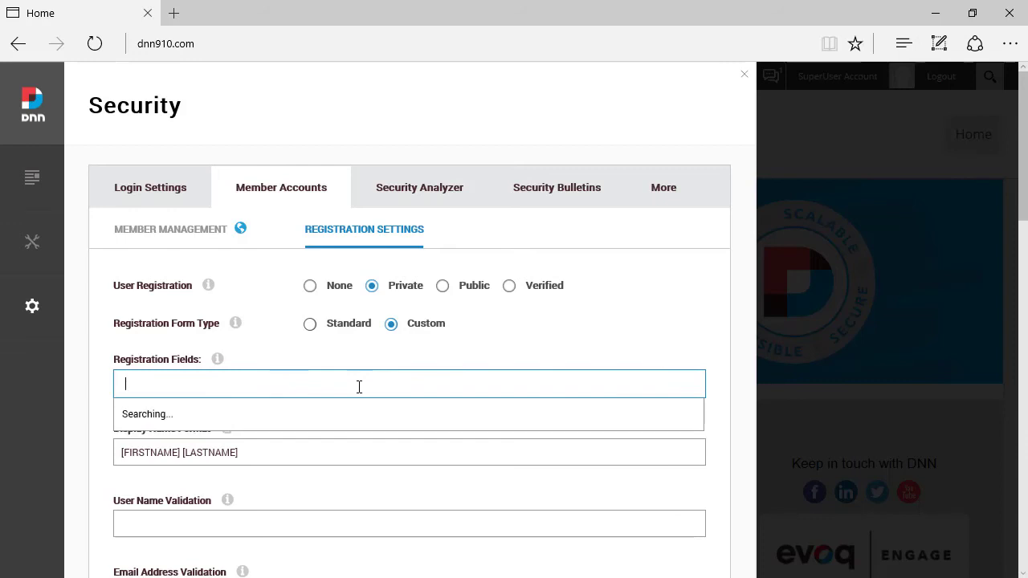
text(ail)
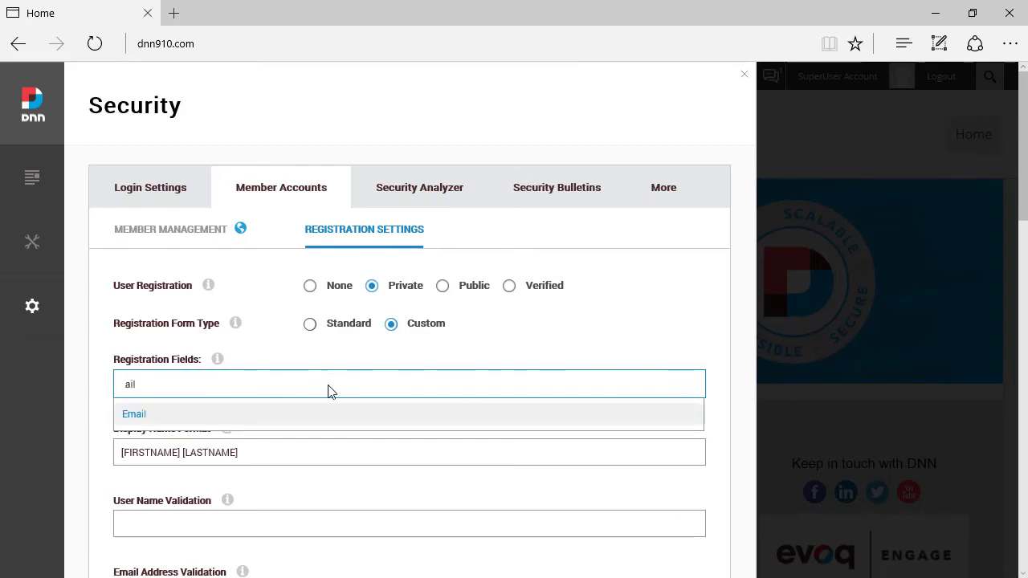
click(144, 418)
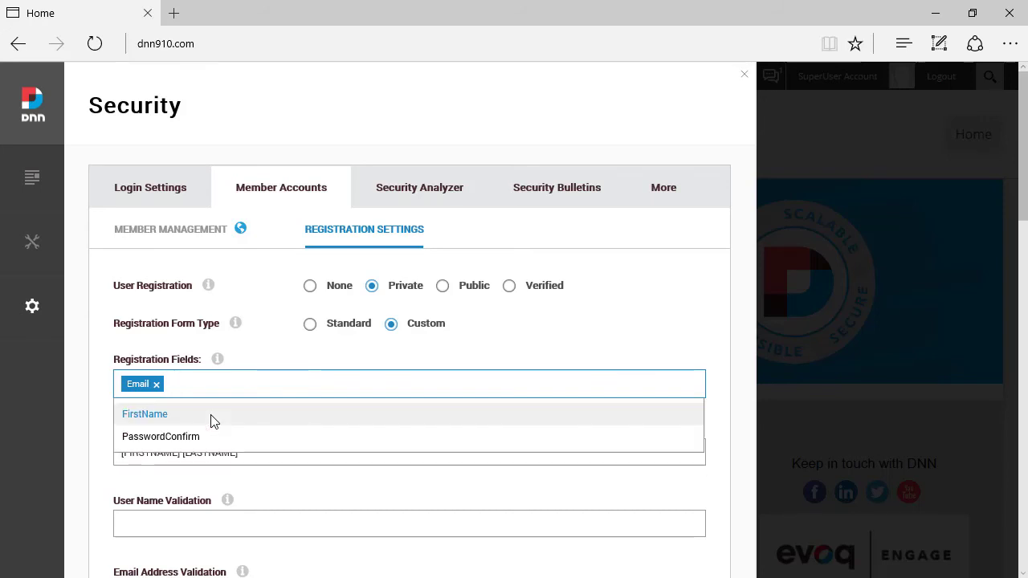
click(213, 417)
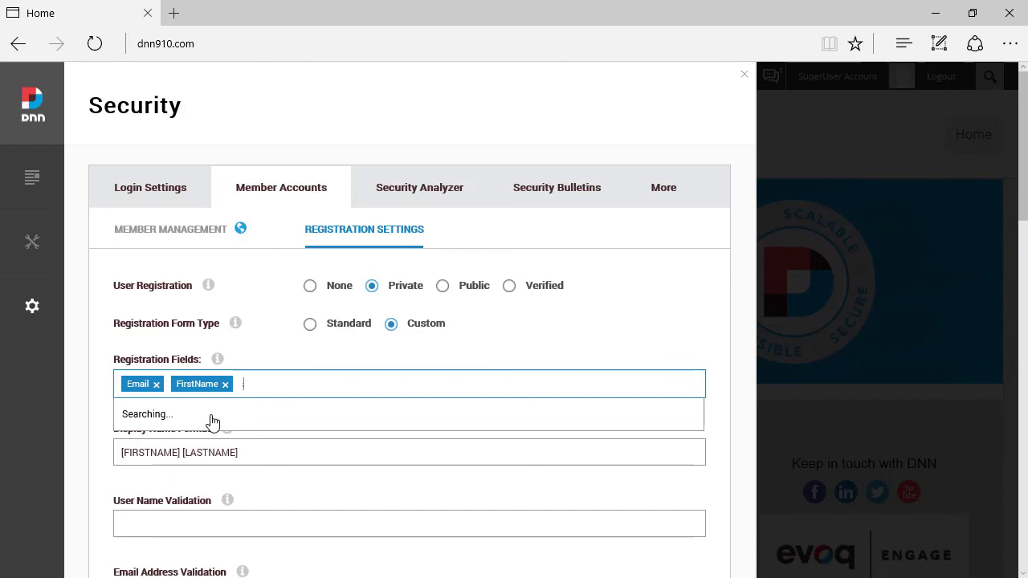
text(l)
click(213, 416)
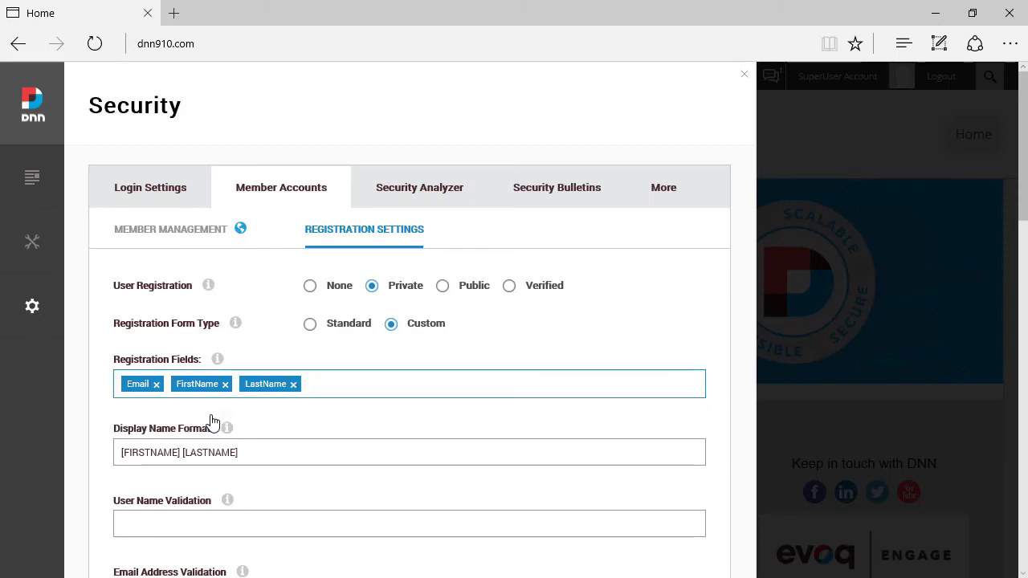
text(s)
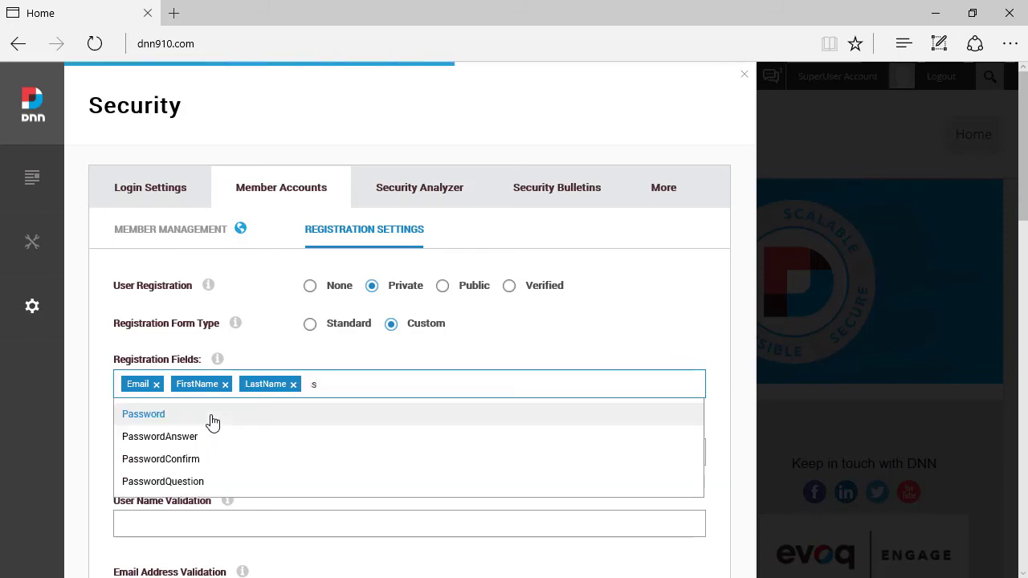
click(212, 422)
scroll(354, 443, down, 10)
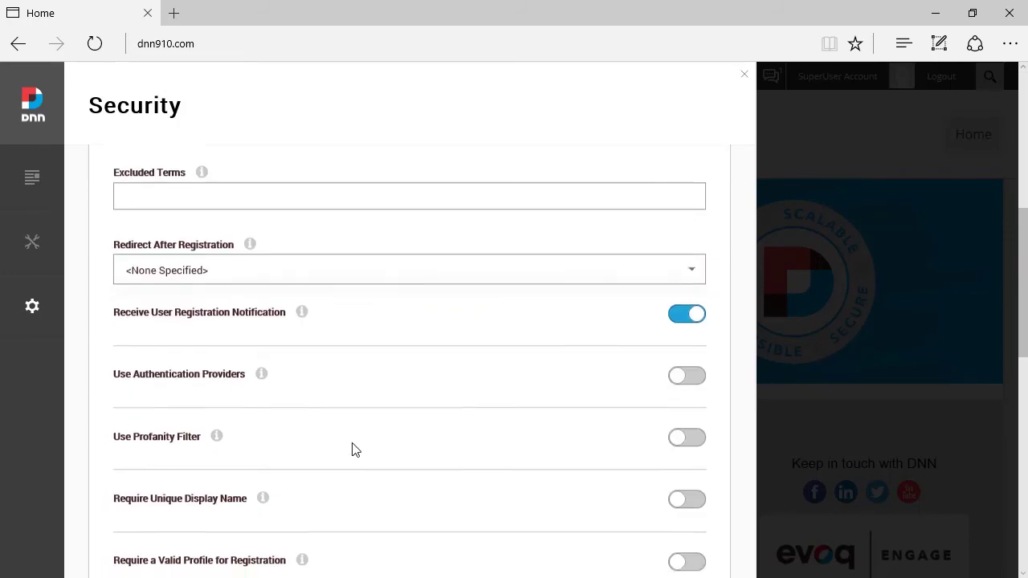
scroll(329, 466, down, 3)
click(461, 522)
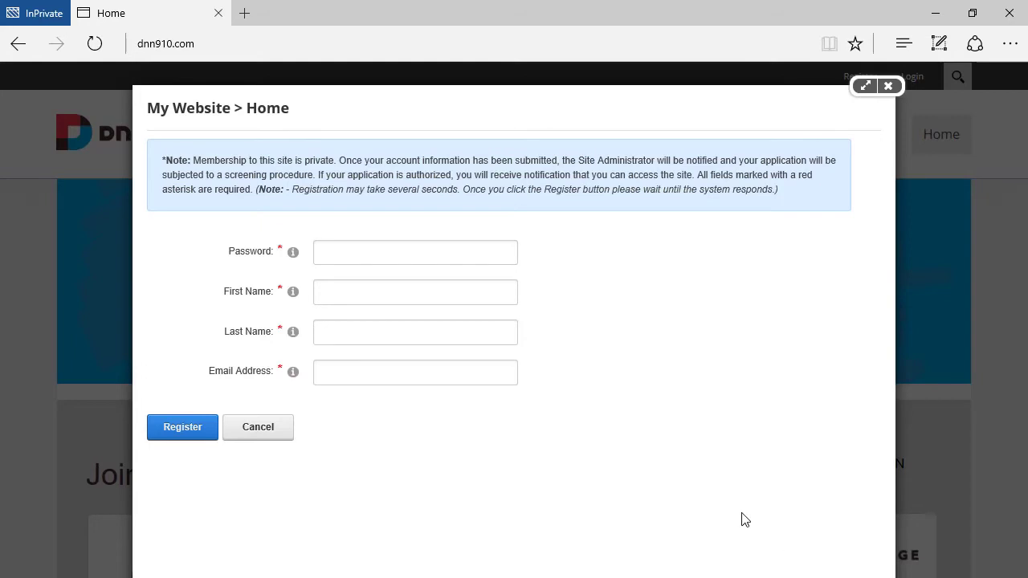
Reload and open Register to verify Email Address, First Name, Last Name, Password order, then close it.
key(F5)
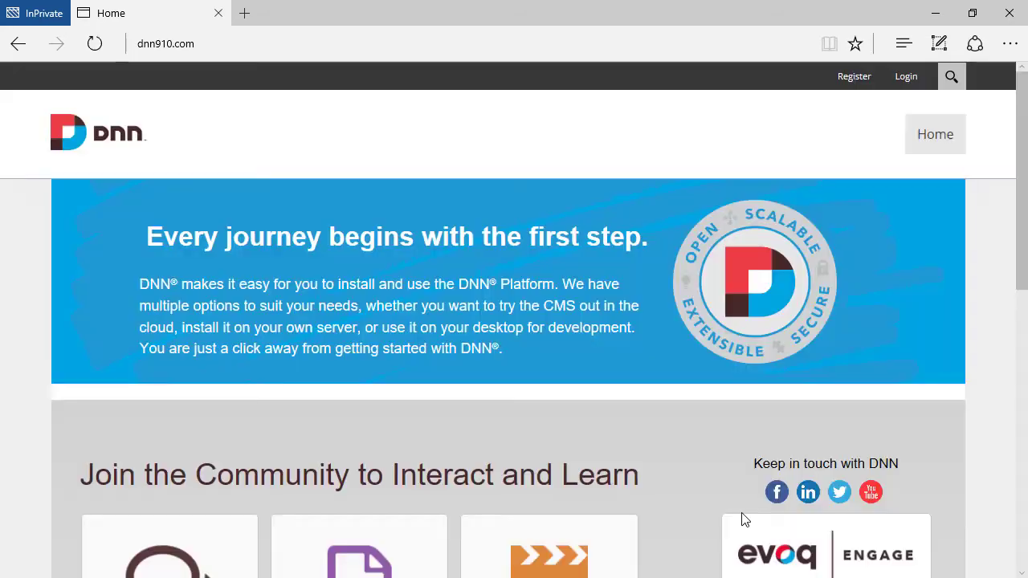
click(846, 81)
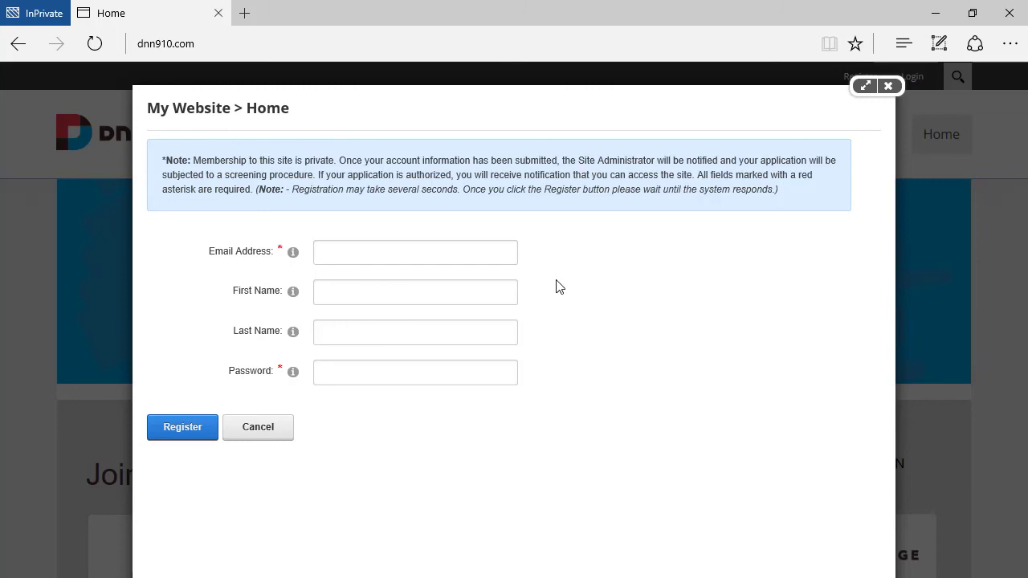
click(889, 87)
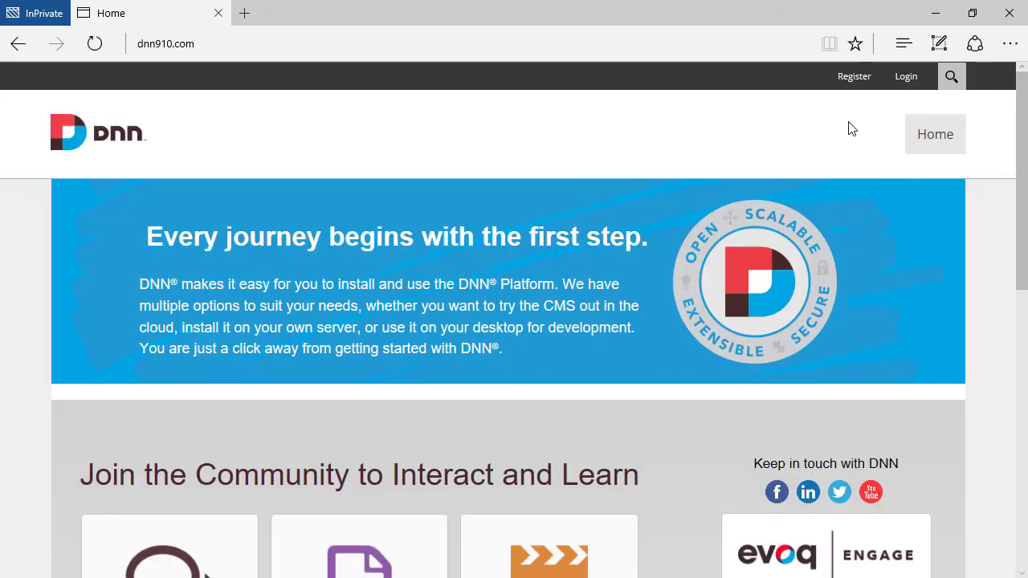
Open the Login form in the private window.
click(906, 76)
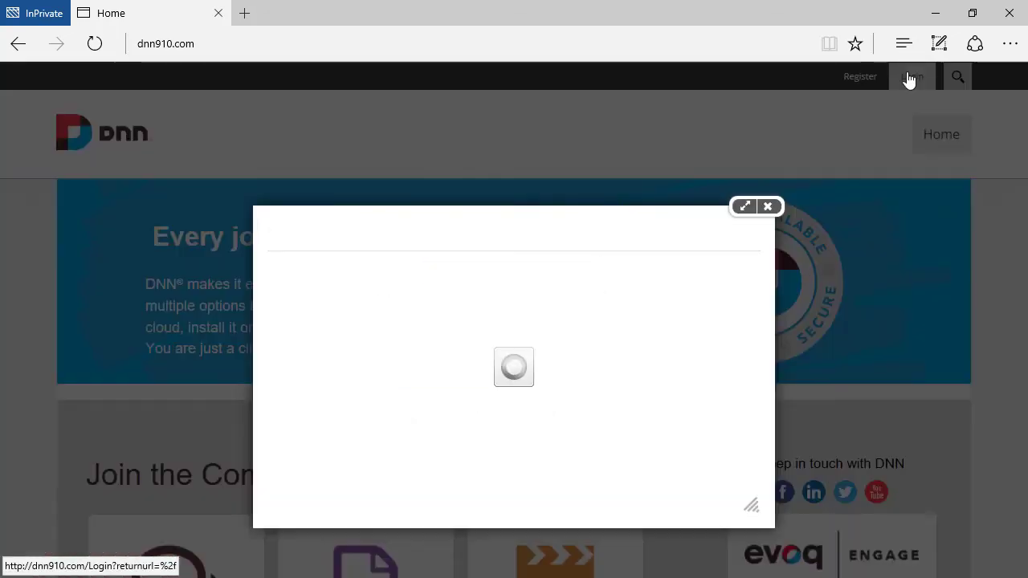